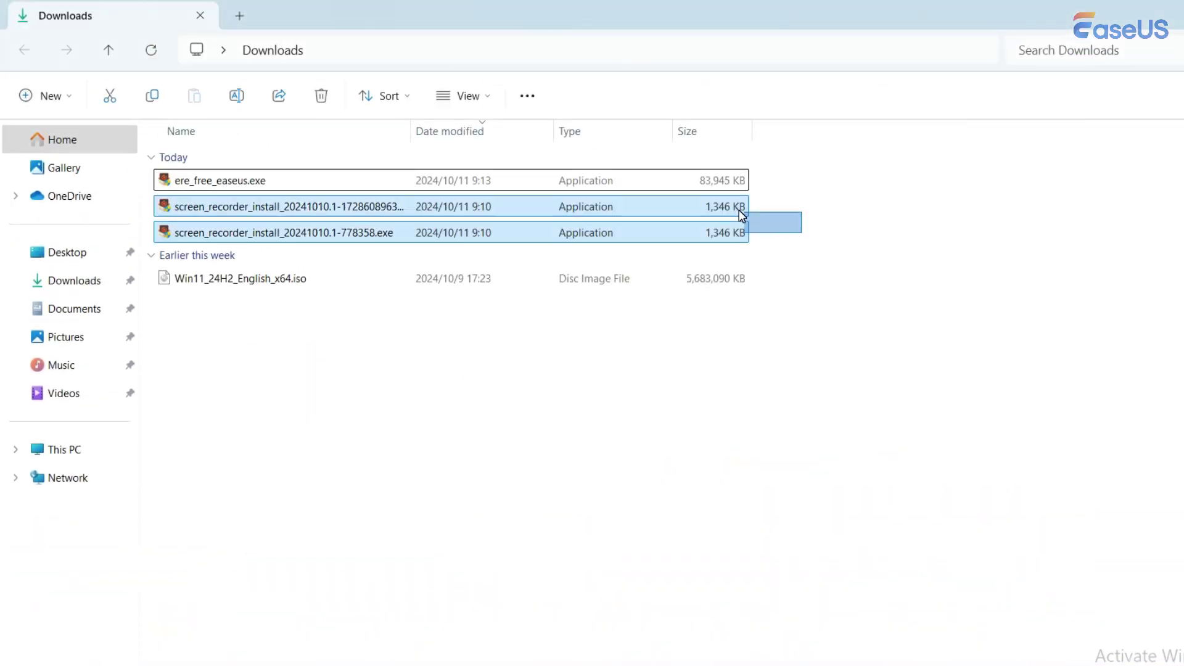
Compress the three installer .exe files into ere_free_easeus.7z and open the new archive
{"action": "left_click_drag", "start_coordinate": [742, 215], "coordinate": [686, 187]}
{"action": "right_click", "coordinate": [686, 187]}
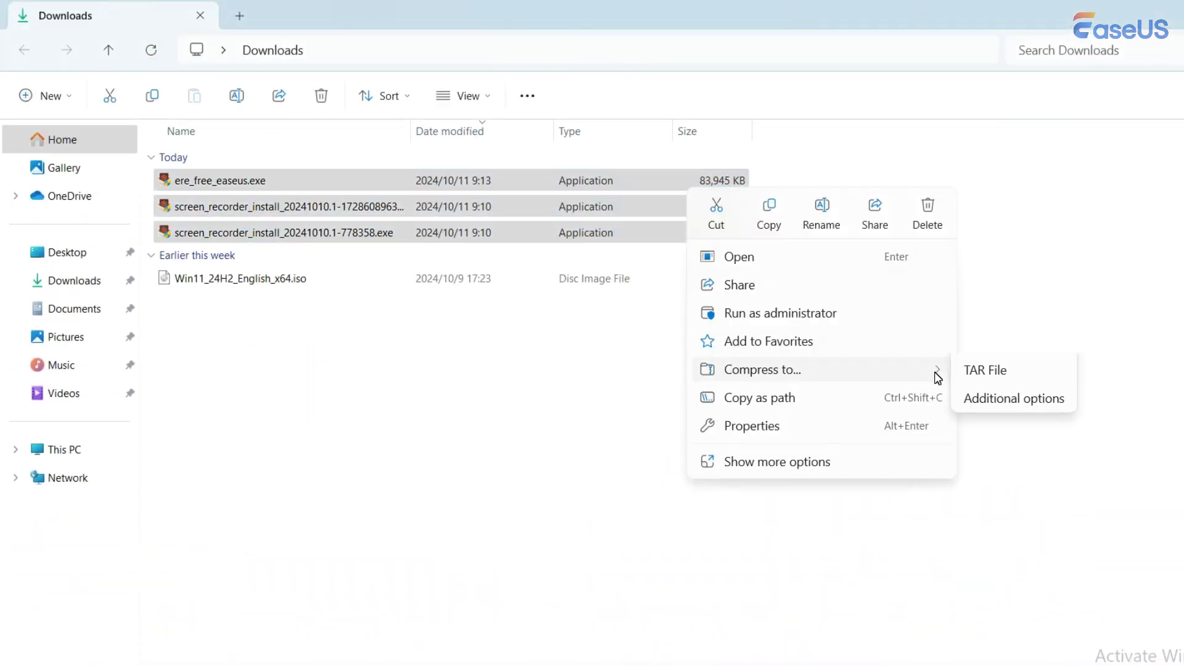
{"action": "left_click", "coordinate": [1040, 408]}
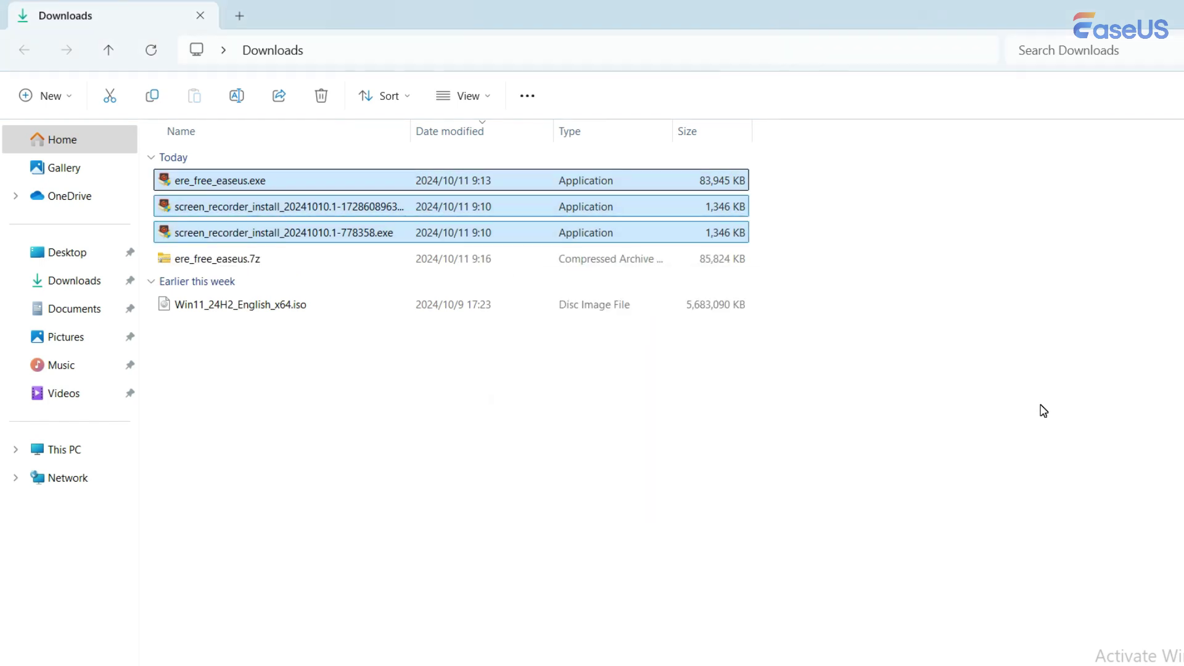
{"action": "left_click", "coordinate": [978, 384]}
{"action": "double_click", "coordinate": [336, 259]}
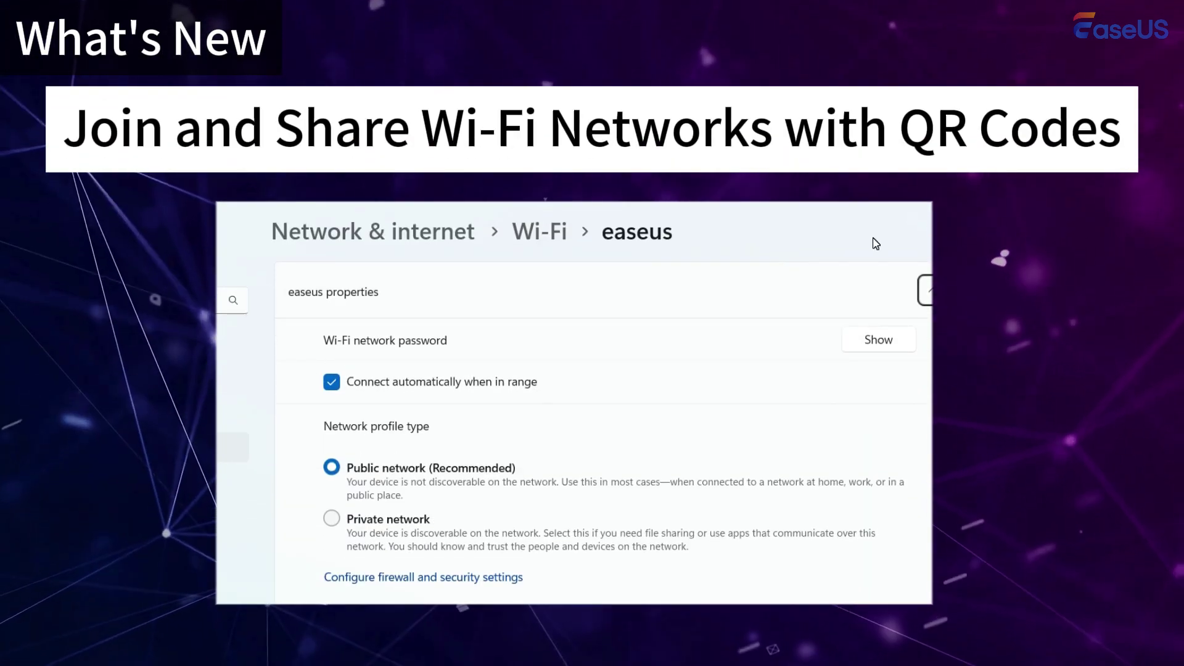
Show the easeus Wi-Fi network's password and its sharing QR code
{"action": "left_click", "coordinate": [883, 337]}
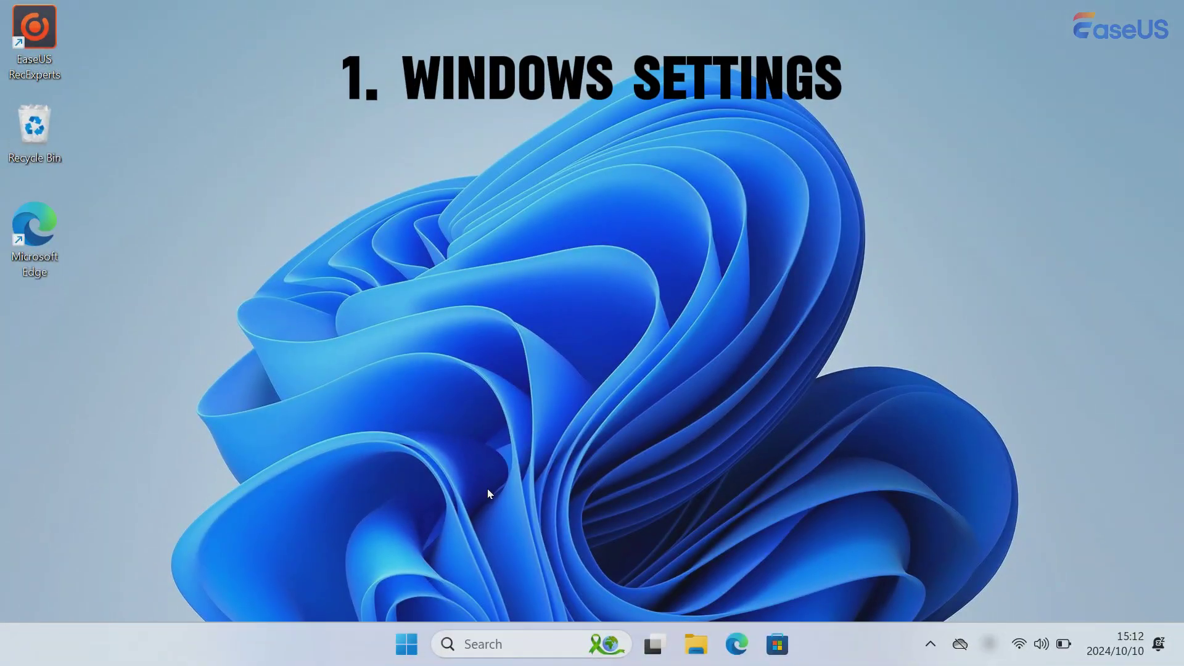
Launch Settings from the Start menu and go to the Windows Update page
{"action": "left_click", "coordinate": [406, 644]}
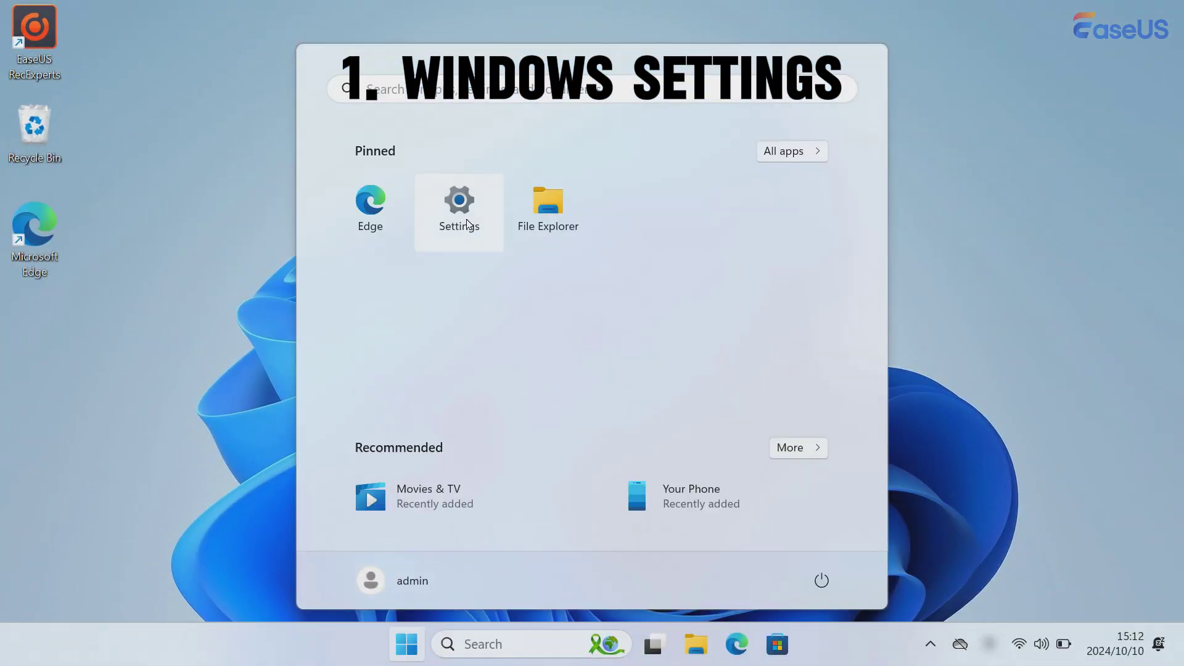
{"action": "left_click", "coordinate": [468, 224]}
{"action": "scroll", "coordinate": [237, 351], "scroll_direction": "down", "scroll_amount": 1}
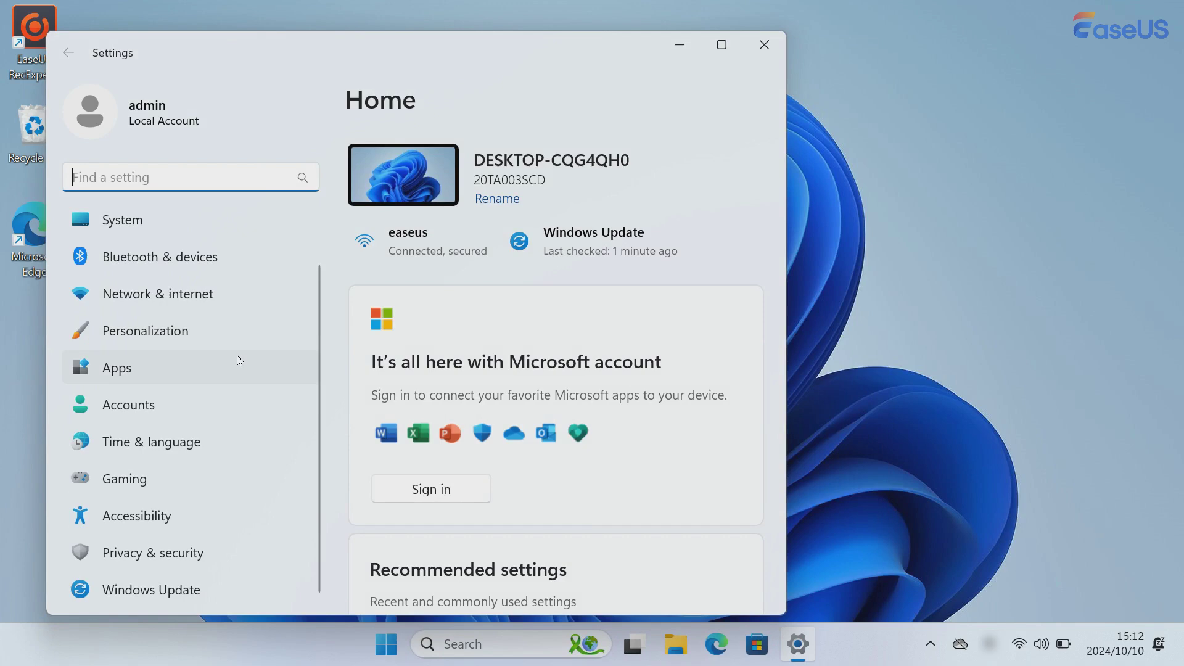
{"action": "left_click", "coordinate": [241, 598]}
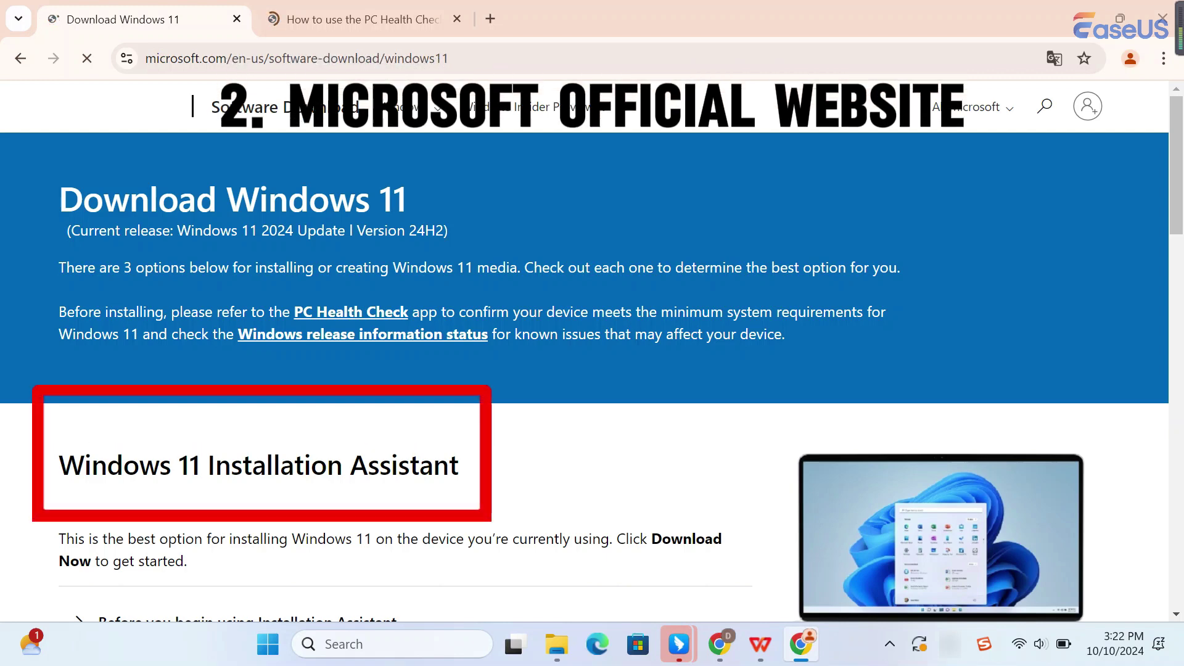
{"action": "scroll", "coordinate": [584, 350], "scroll_direction": "down", "scroll_amount": 5}
{"action": "scroll", "coordinate": [584, 350], "scroll_direction": "down", "scroll_amount": 2}
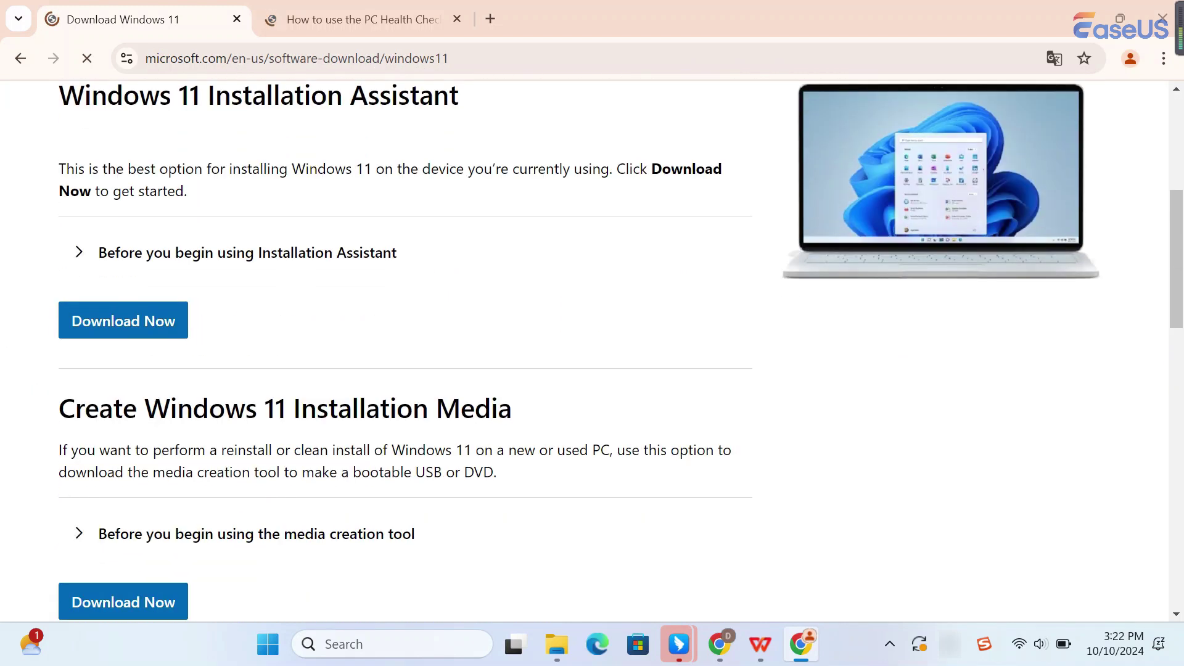
{"action": "scroll", "coordinate": [583, 350], "scroll_direction": "down", "scroll_amount": 5}
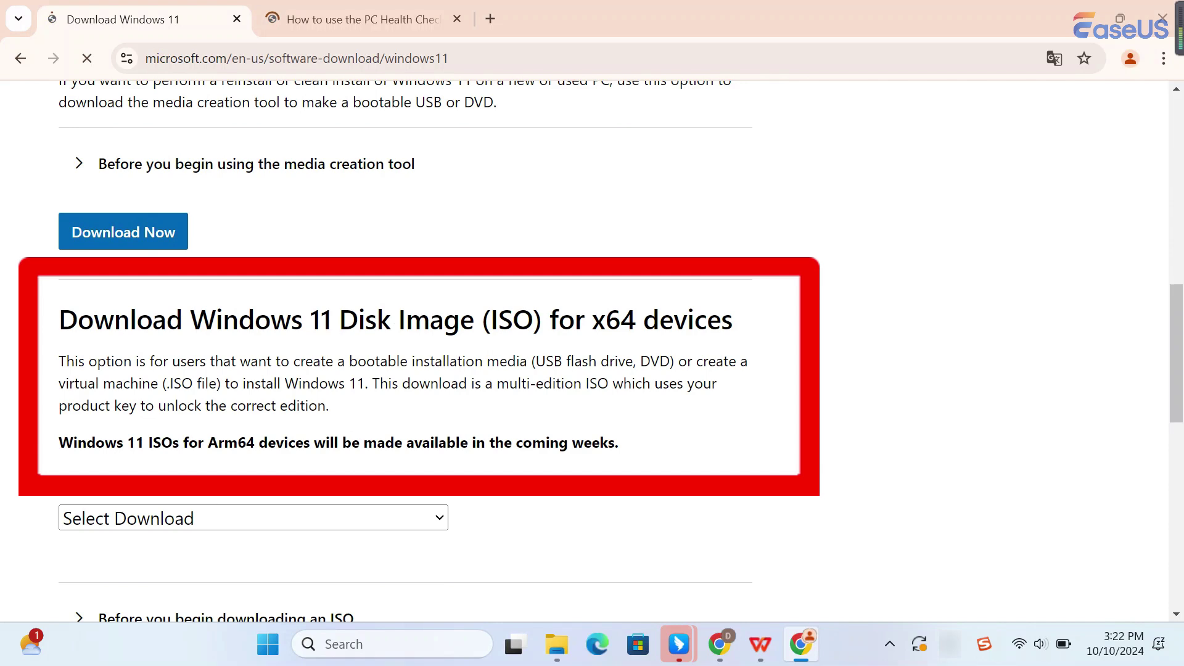
{"action": "scroll", "coordinate": [583, 350], "scroll_direction": "up", "scroll_amount": 7}
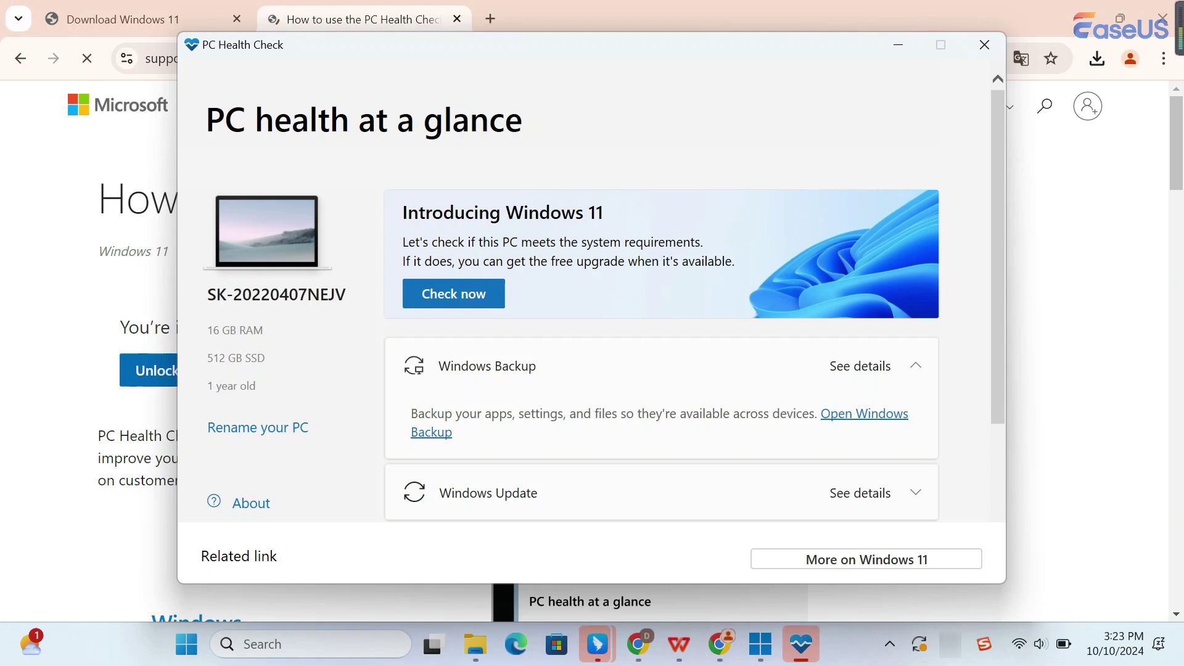
Confirm Windows 11 compatibility in PC Health Check, then accept and install in Installation Assistant
{"action": "key", "text": "Return"}
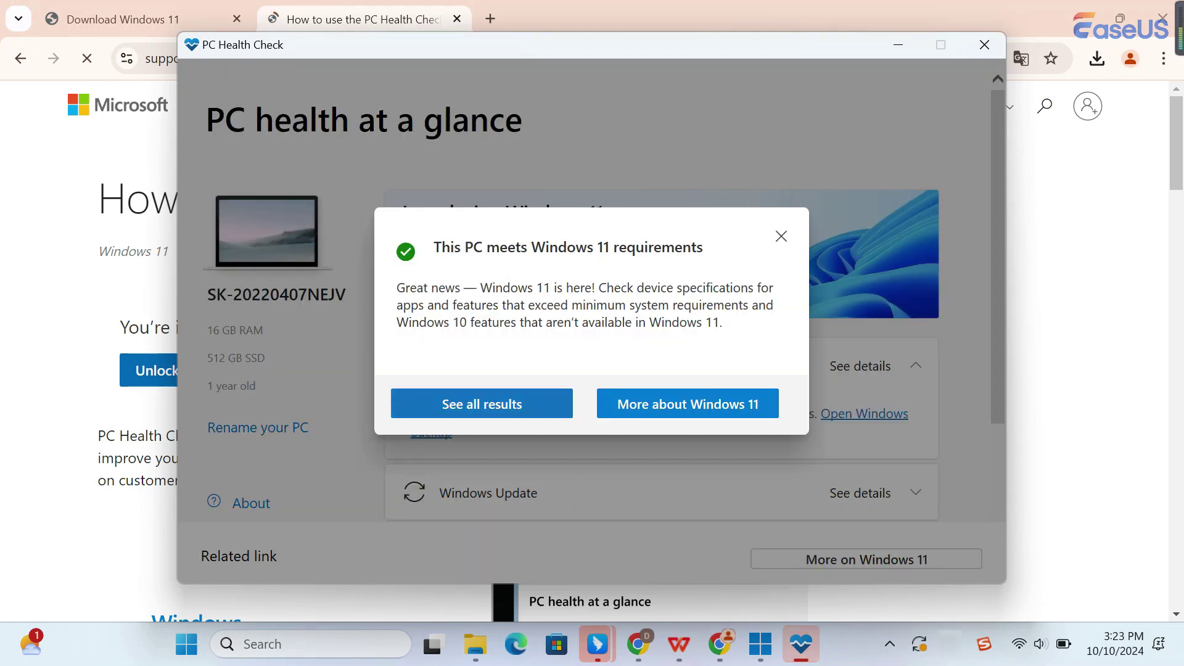
{"action": "key", "text": "Return"}
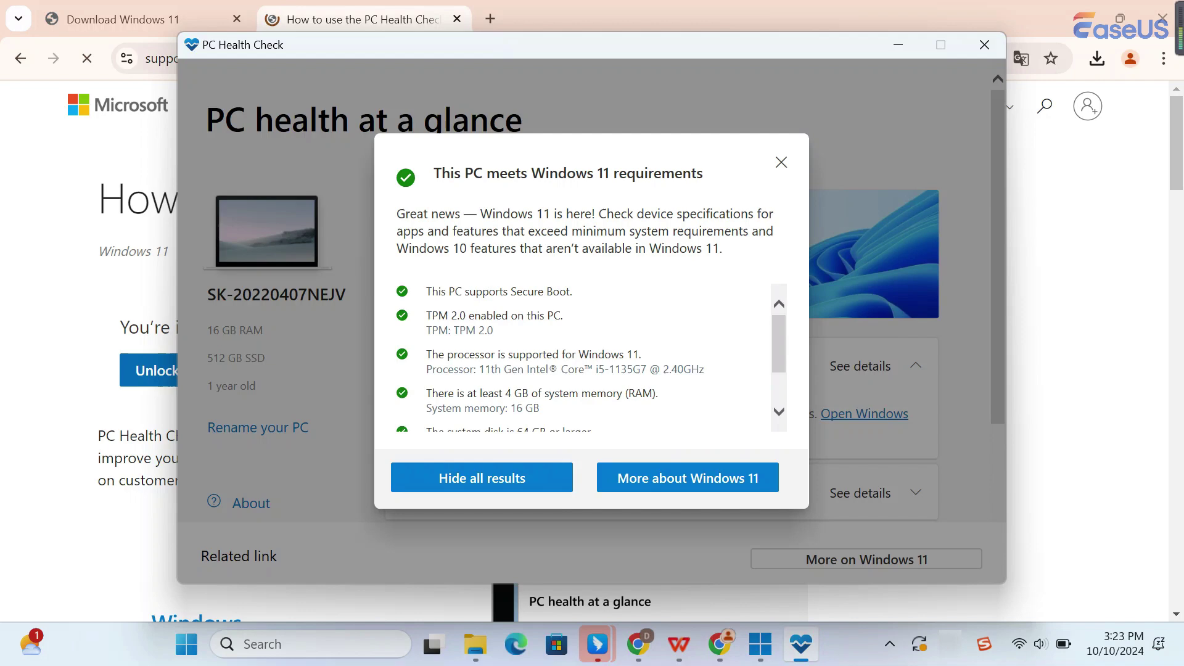
{"action": "key", "text": "alt+F4"}
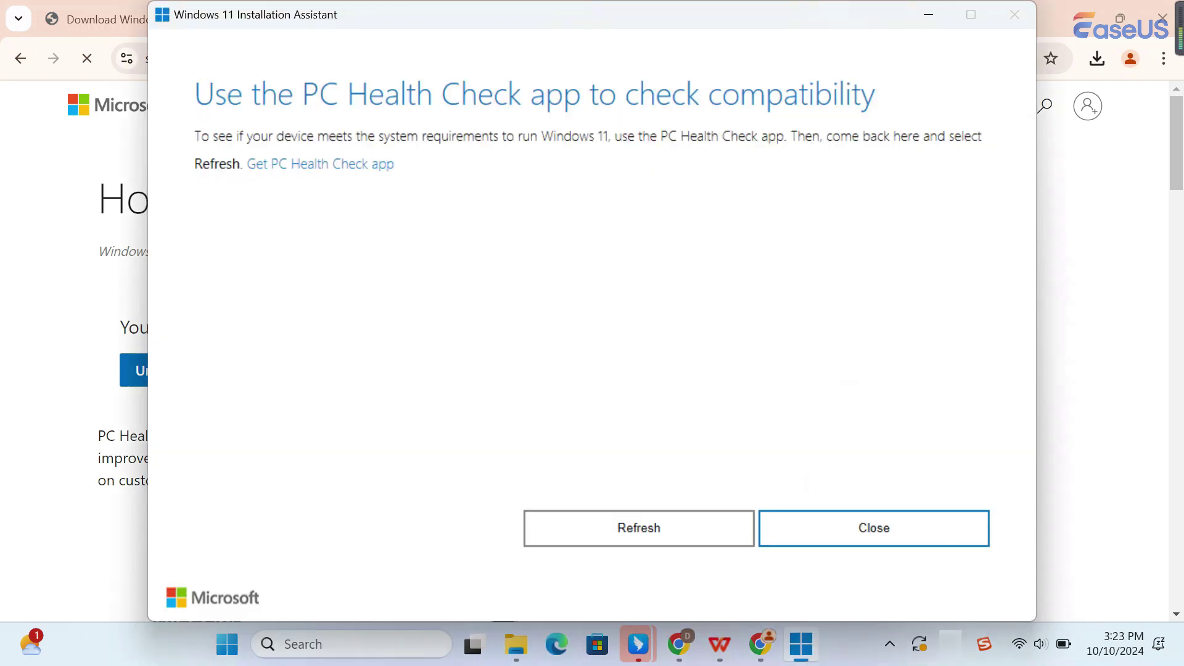
{"action": "key", "text": "Return"}
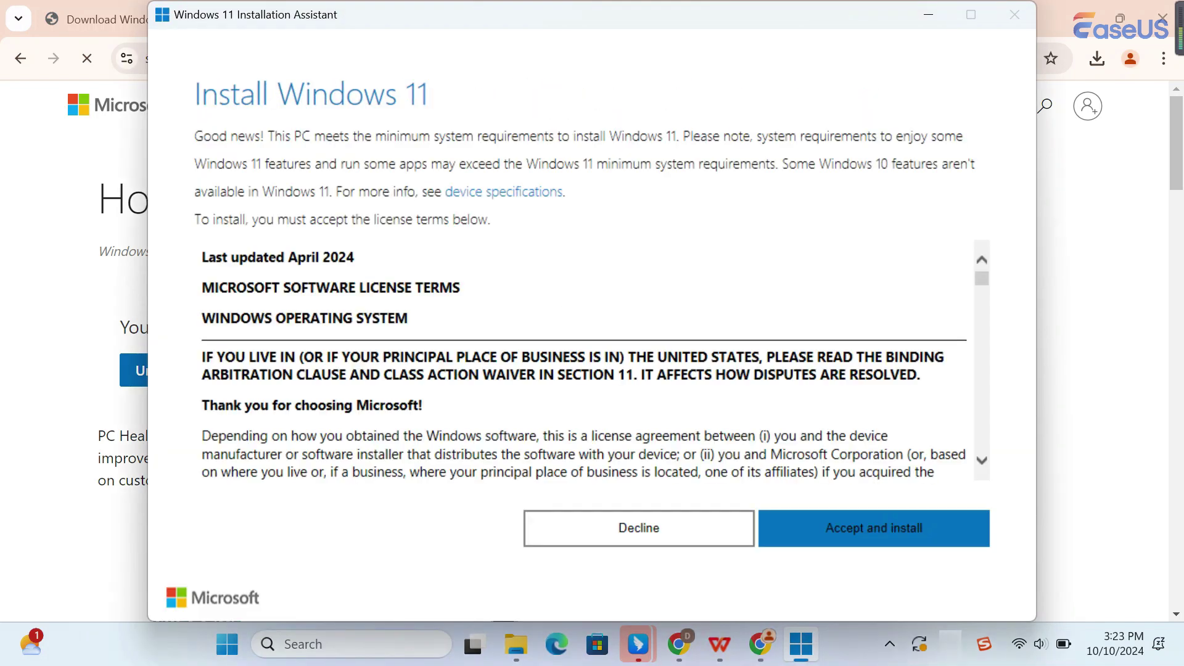
{"action": "key", "text": "Return"}
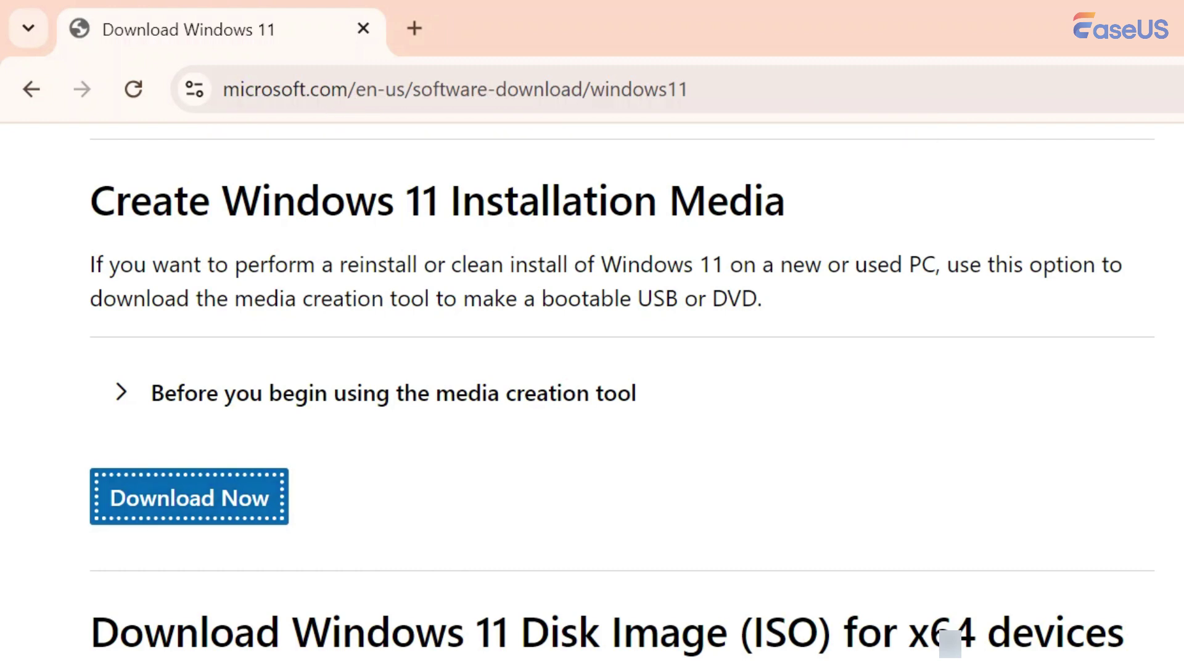
Download the Windows 11 multi-edition x64 ISO in English (United States), 64-bit
{"action": "scroll", "coordinate": [592, 370], "scroll_direction": "down", "scroll_amount": 5}
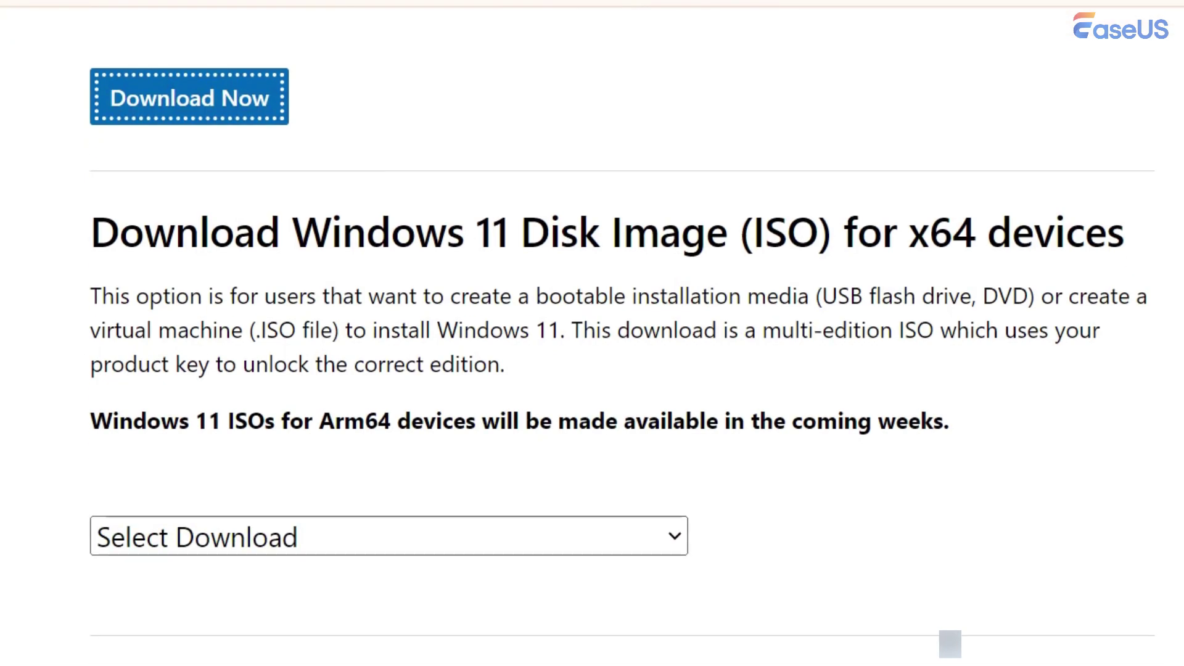
{"action": "left_click", "coordinate": [389, 536]}
{"action": "left_click", "coordinate": [381, 630]}
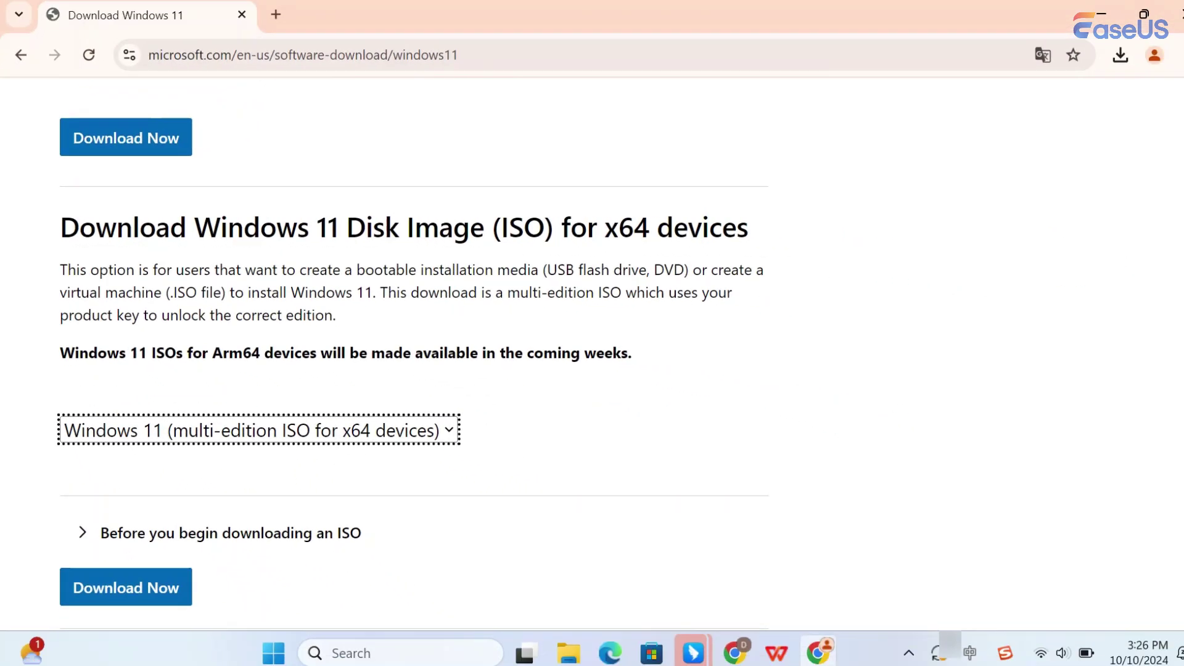
{"action": "left_click", "coordinate": [125, 579]}
{"action": "left_click", "coordinate": [157, 432]}
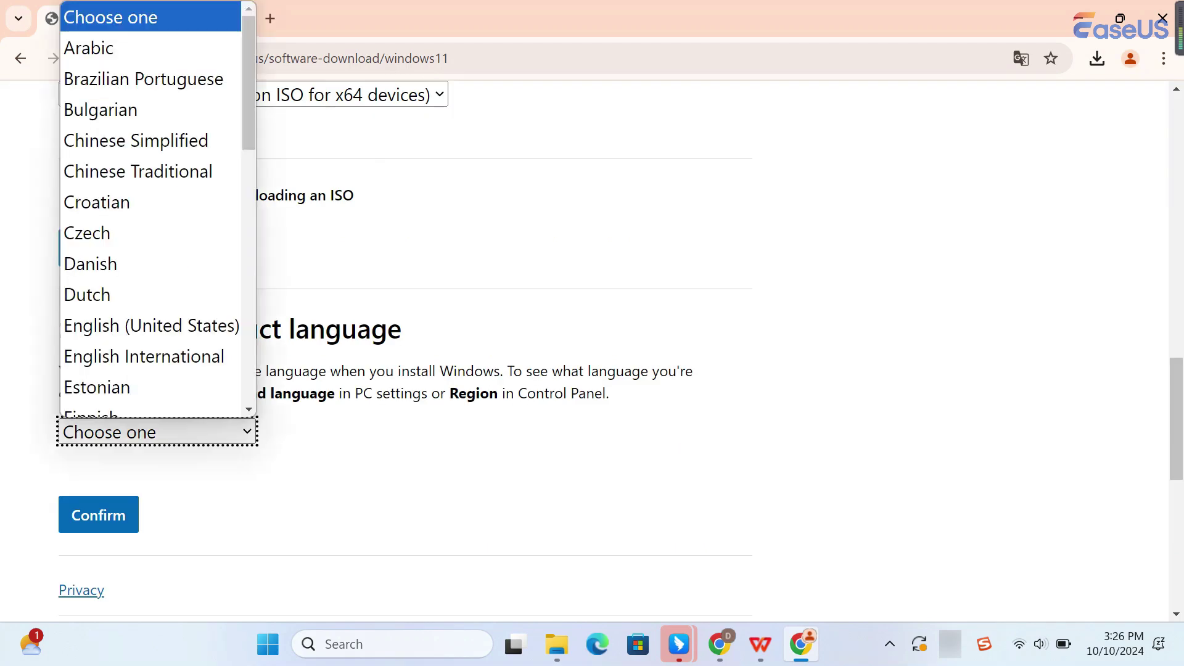
{"action": "scroll", "coordinate": [155, 231], "scroll_direction": "down", "scroll_amount": 2}
{"action": "left_click", "coordinate": [158, 124]}
{"action": "left_click", "coordinate": [99, 515]}
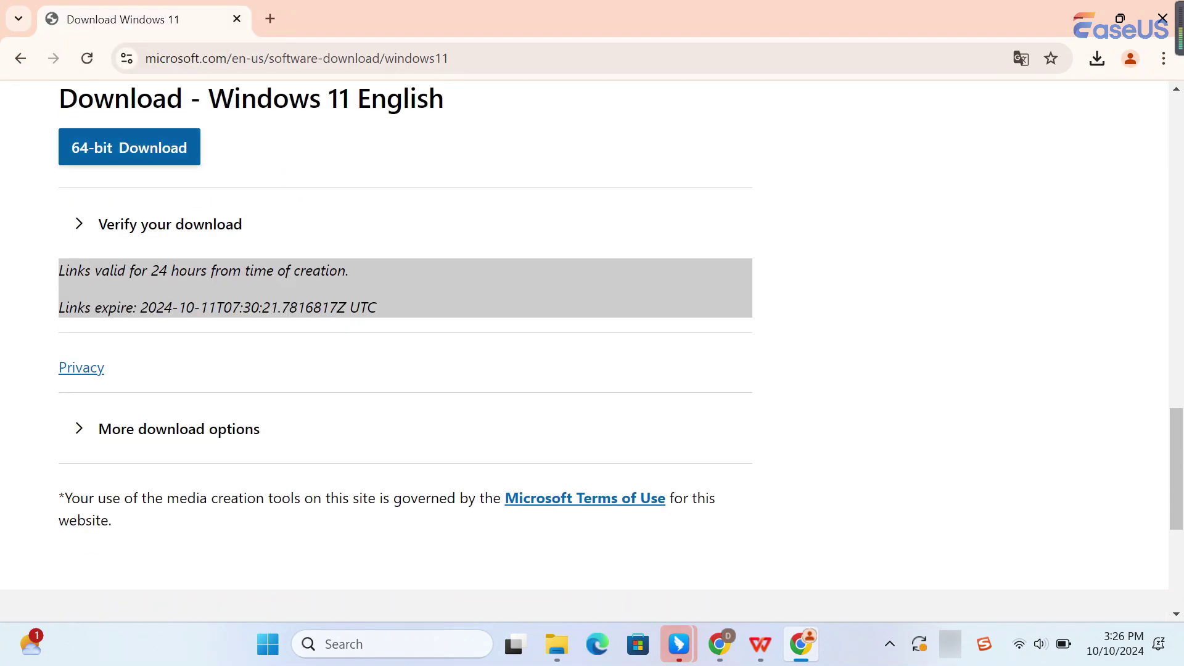
{"action": "left_click", "coordinate": [130, 148]}
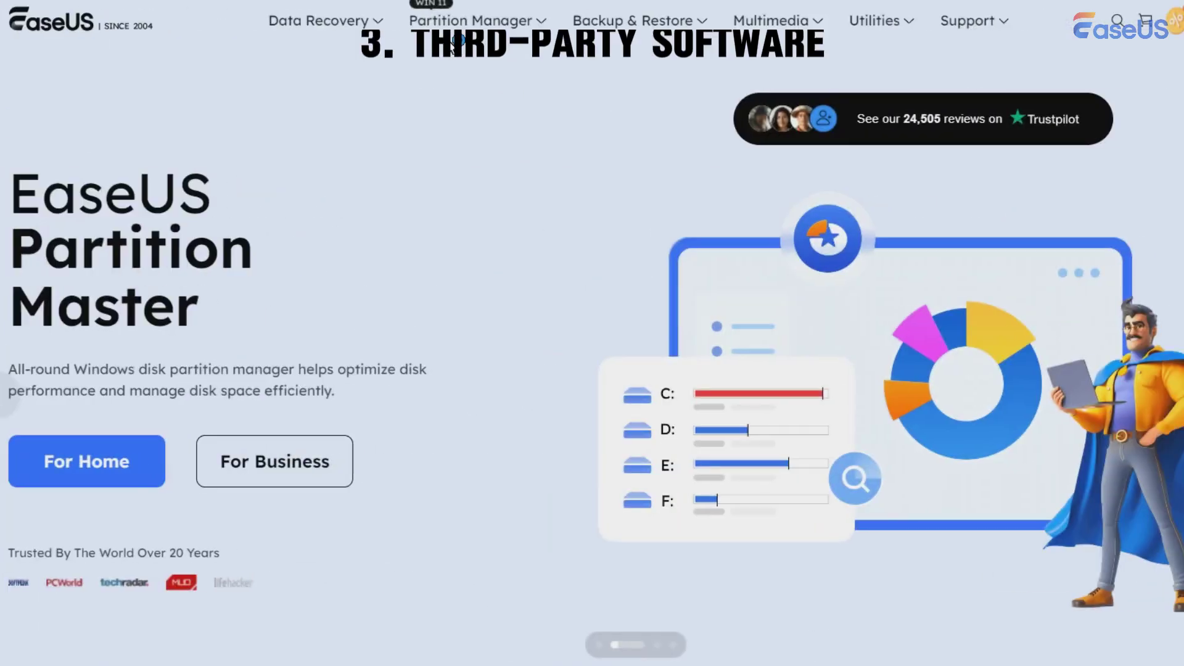
Open Partition Master Pro and set Burn ISO to download Windows 11 from Microsoft
{"action": "mouse_move", "coordinate": [596, 113]}
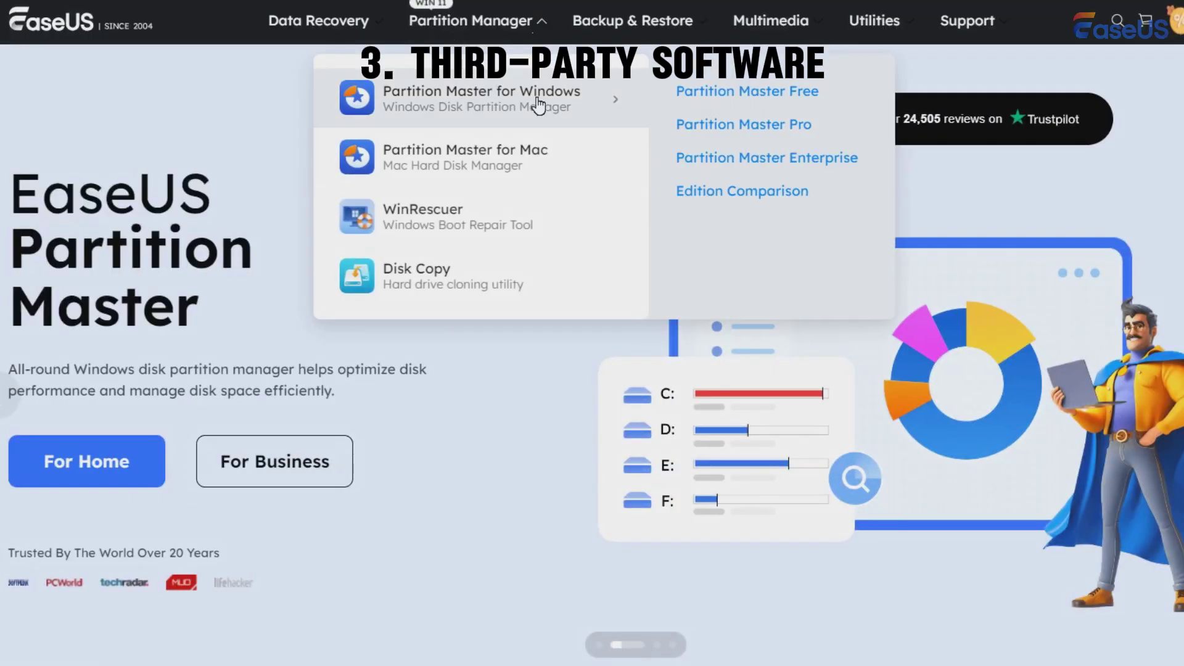
{"action": "left_click", "coordinate": [712, 127]}
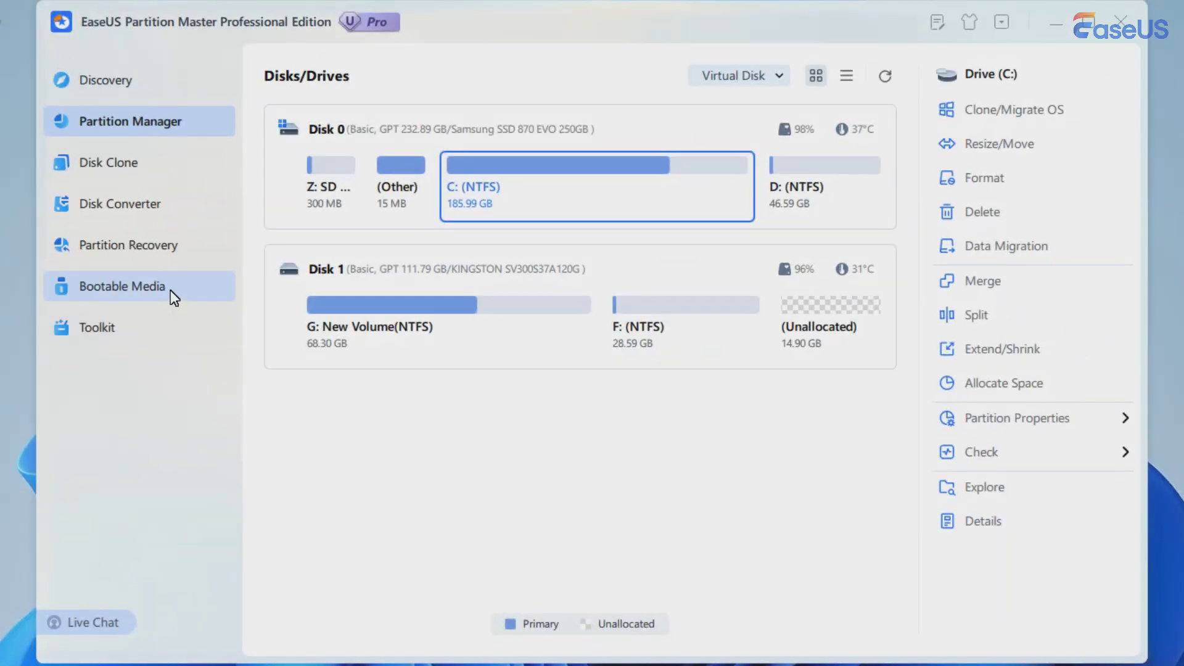
{"action": "left_click", "coordinate": [170, 291]}
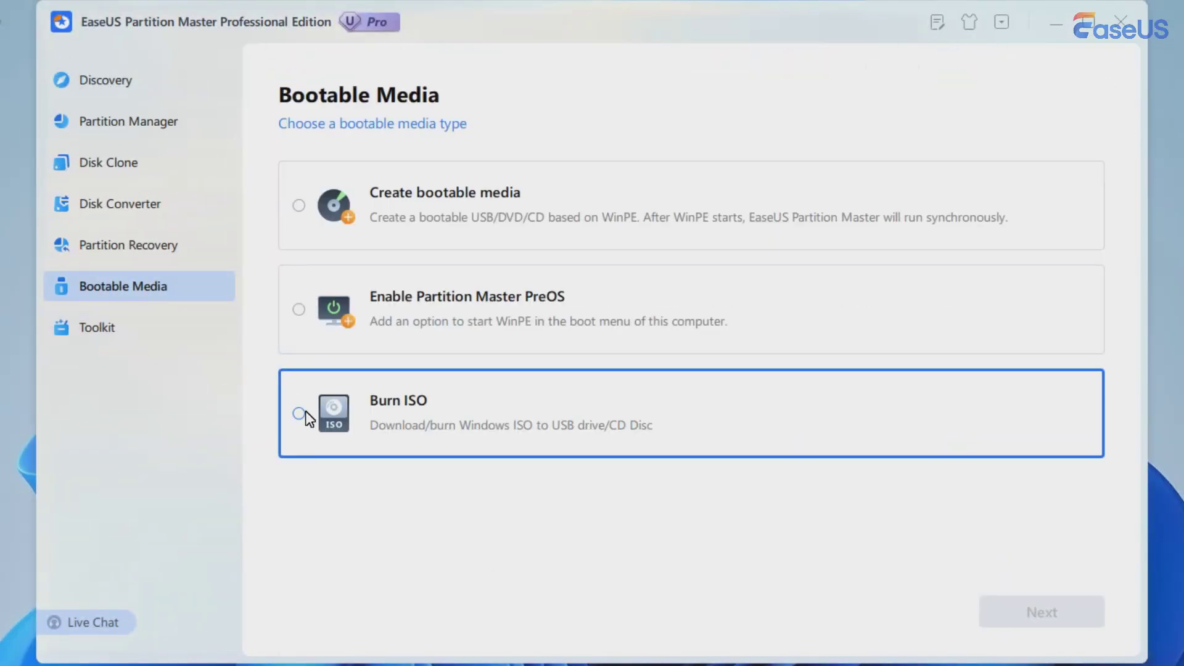
{"action": "left_click", "coordinate": [305, 410]}
{"action": "left_click", "coordinate": [1082, 617]}
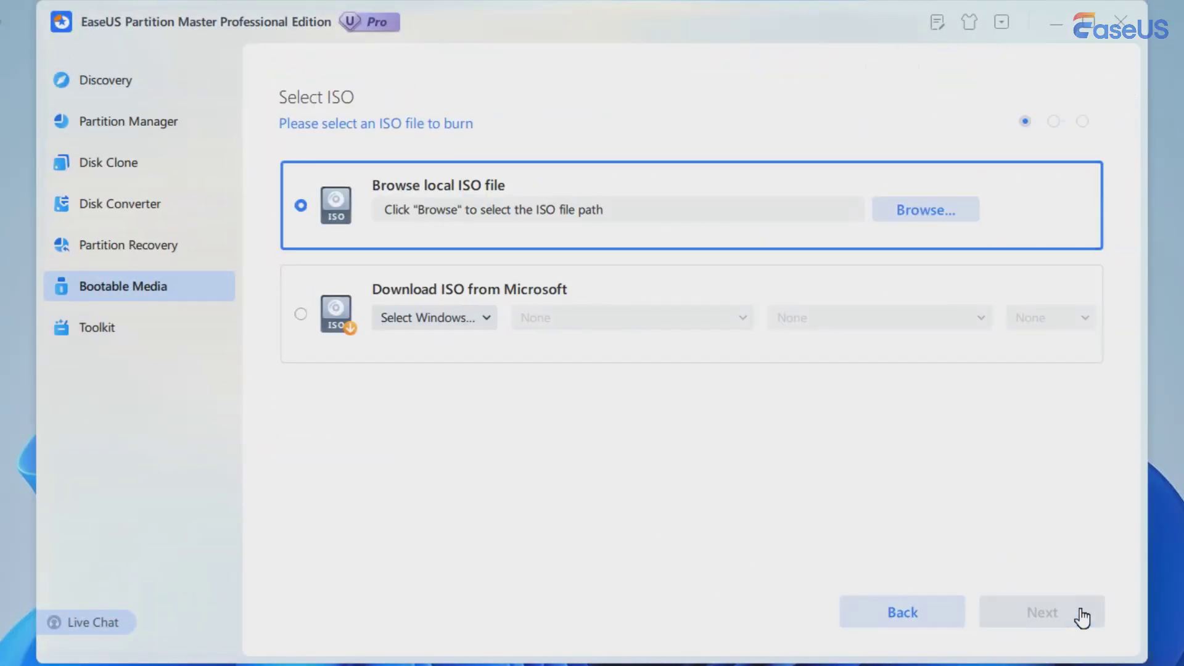
{"action": "left_click", "coordinate": [301, 314]}
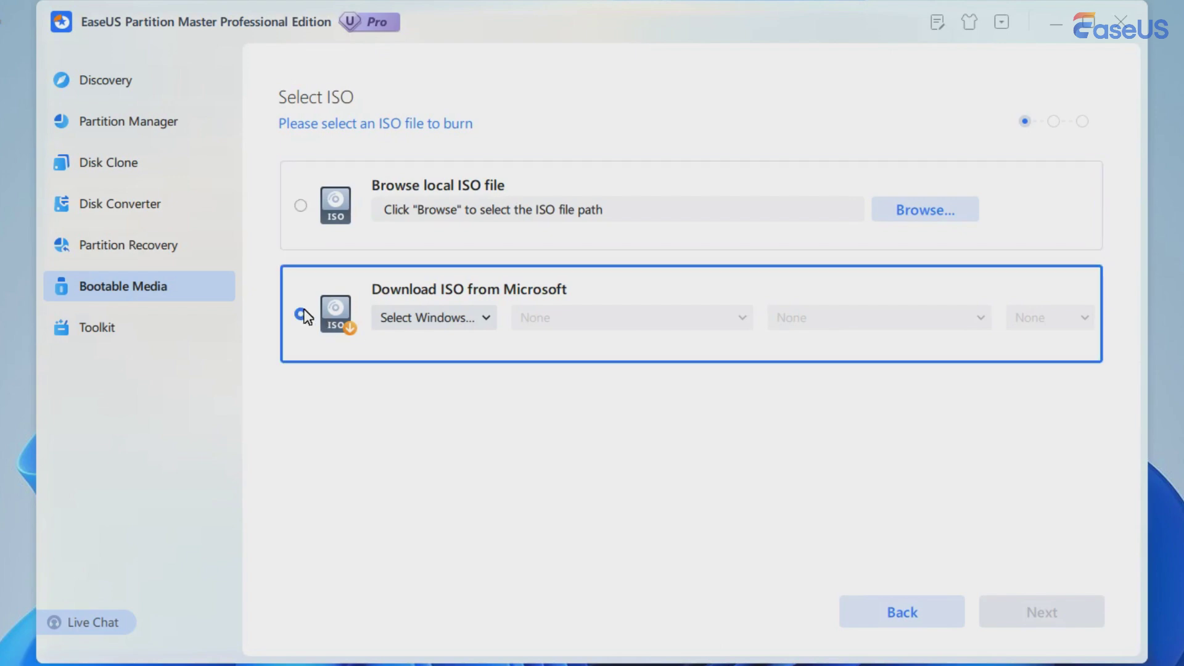
{"action": "left_click", "coordinate": [442, 316]}
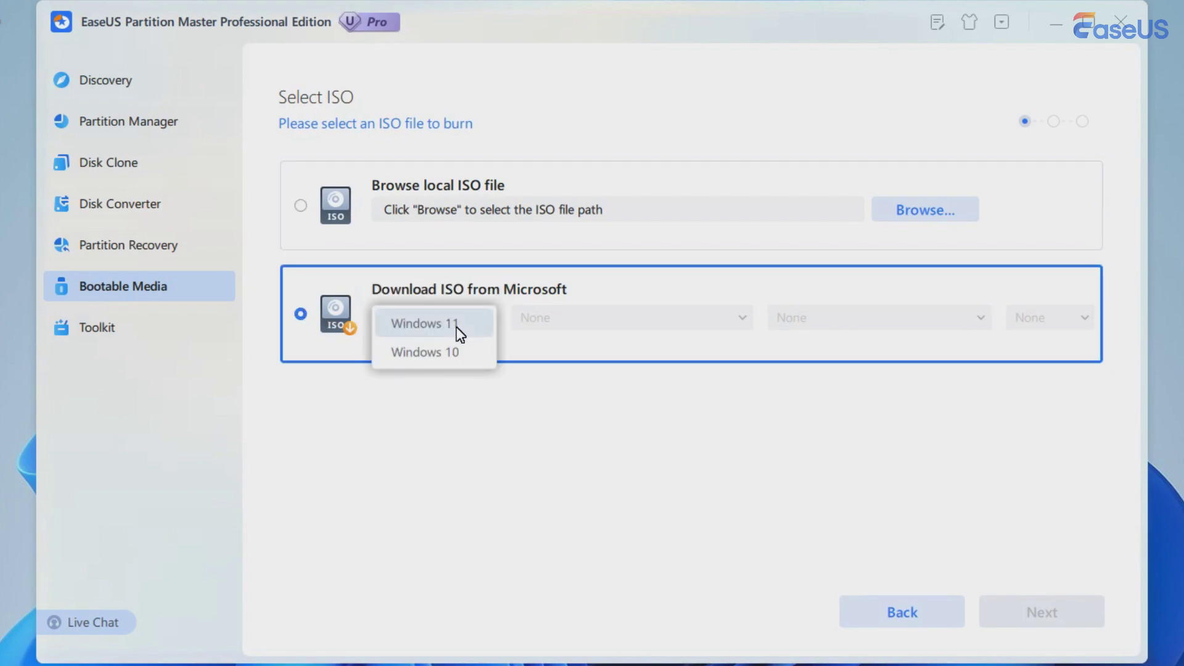
{"action": "left_click", "coordinate": [459, 324]}
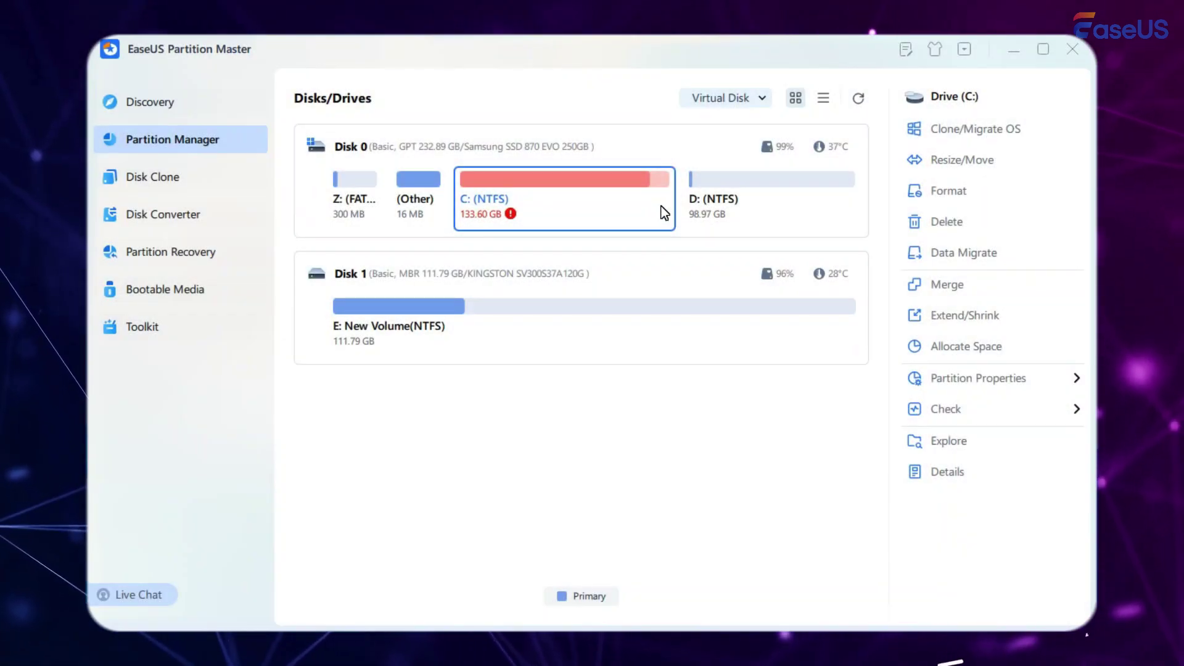
Resize D: down to 46.98 GB, extend C: to 185.59 GB, and confirm with OK
{"action": "right_click", "coordinate": [781, 196]}
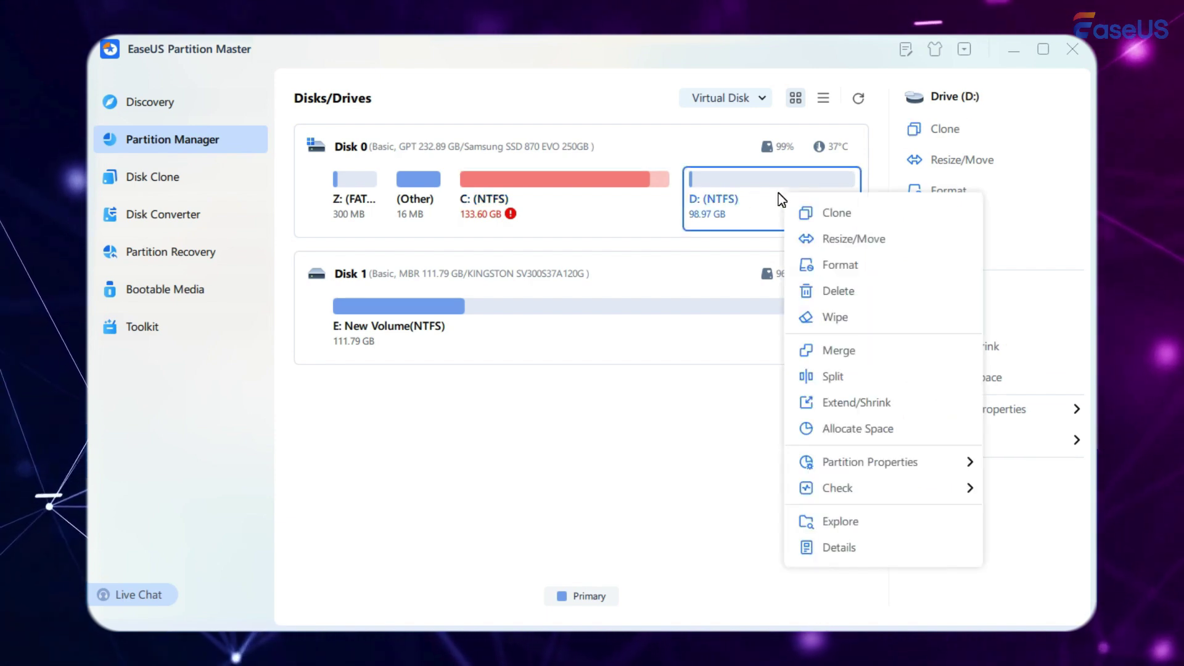
{"action": "left_click", "coordinate": [857, 240]}
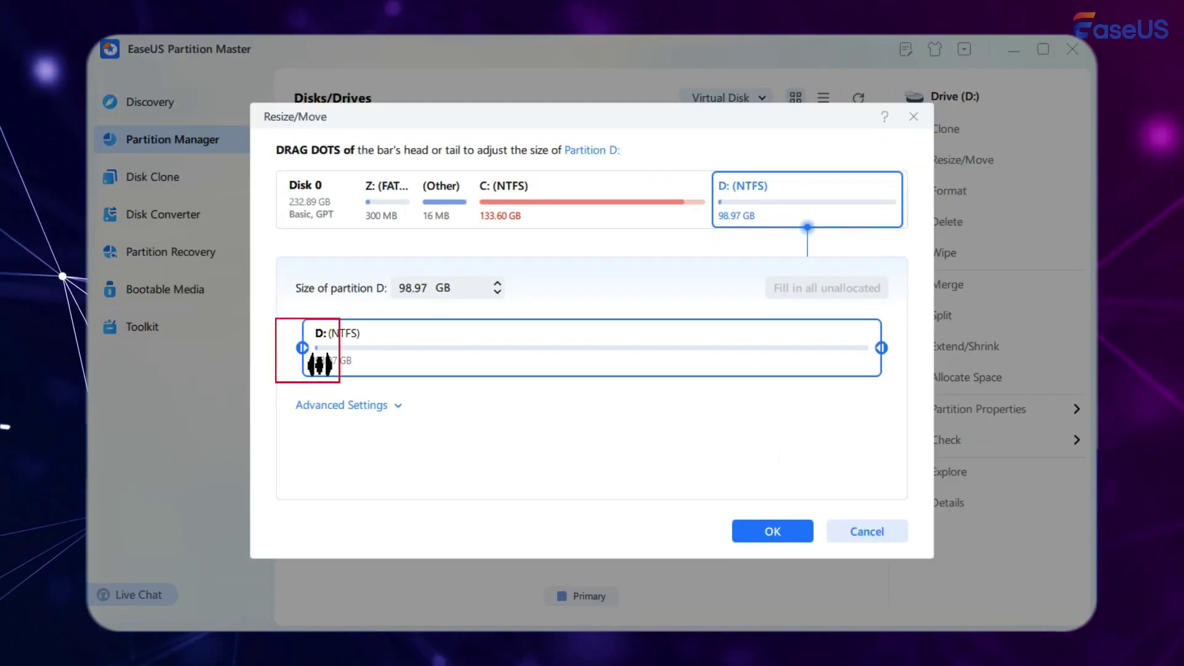
{"action": "left_click_drag", "start_coordinate": [309, 346], "coordinate": [611, 386]}
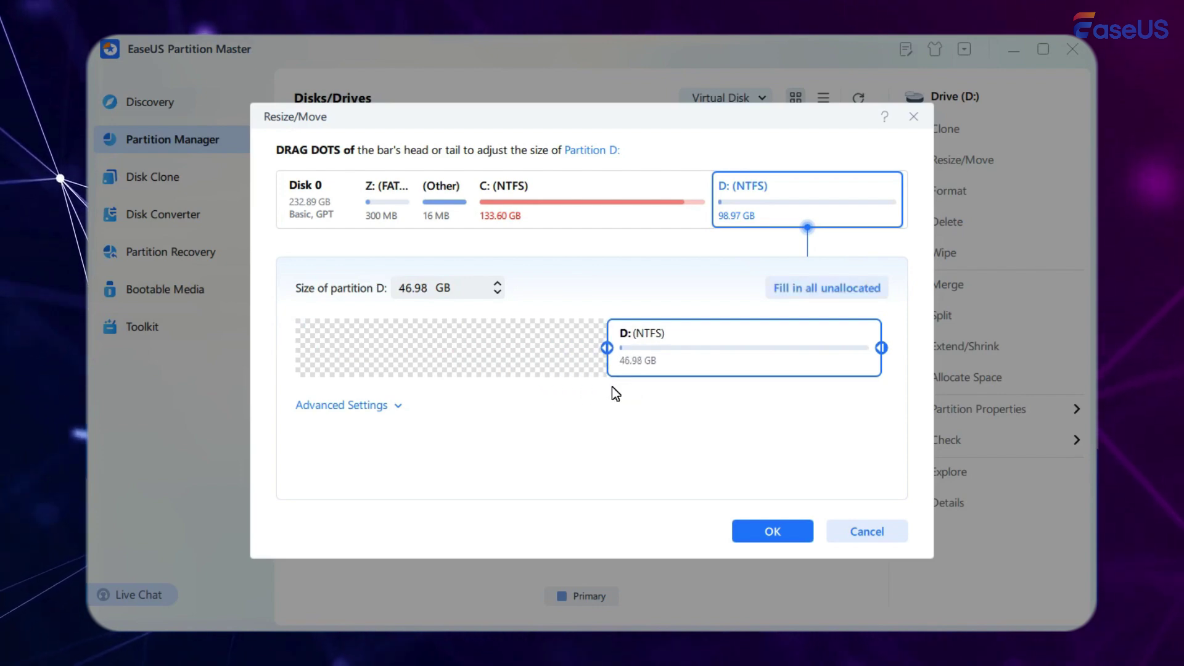
{"action": "left_click", "coordinate": [638, 223]}
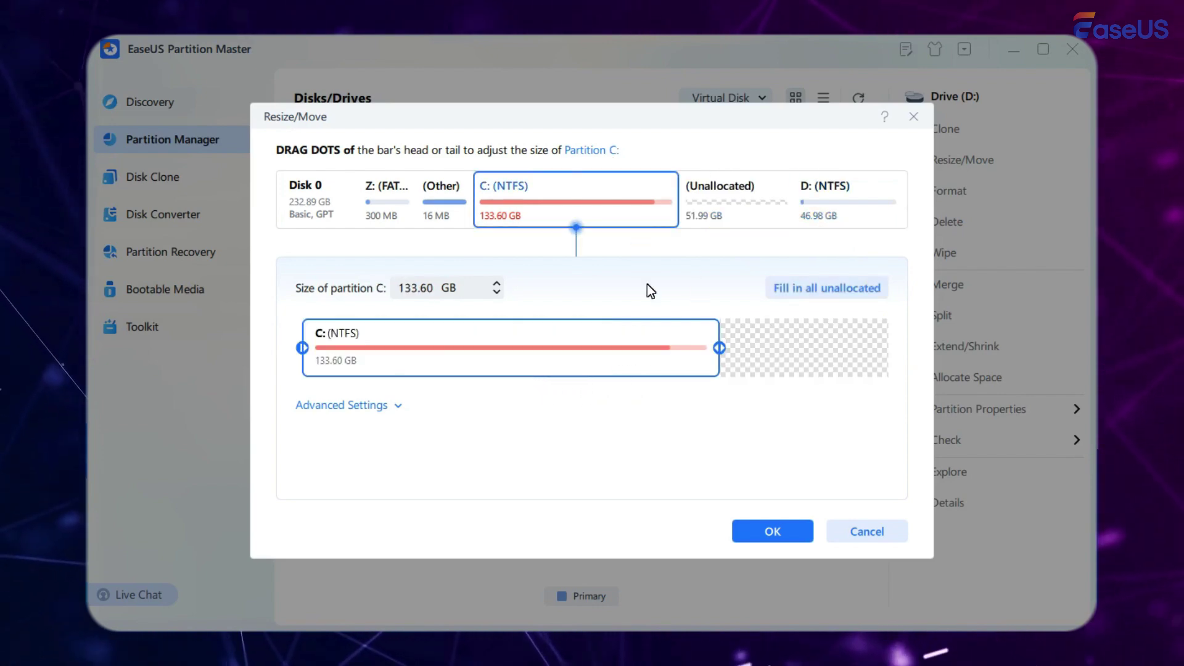
{"action": "left_click_drag", "start_coordinate": [734, 364], "coordinate": [939, 364]}
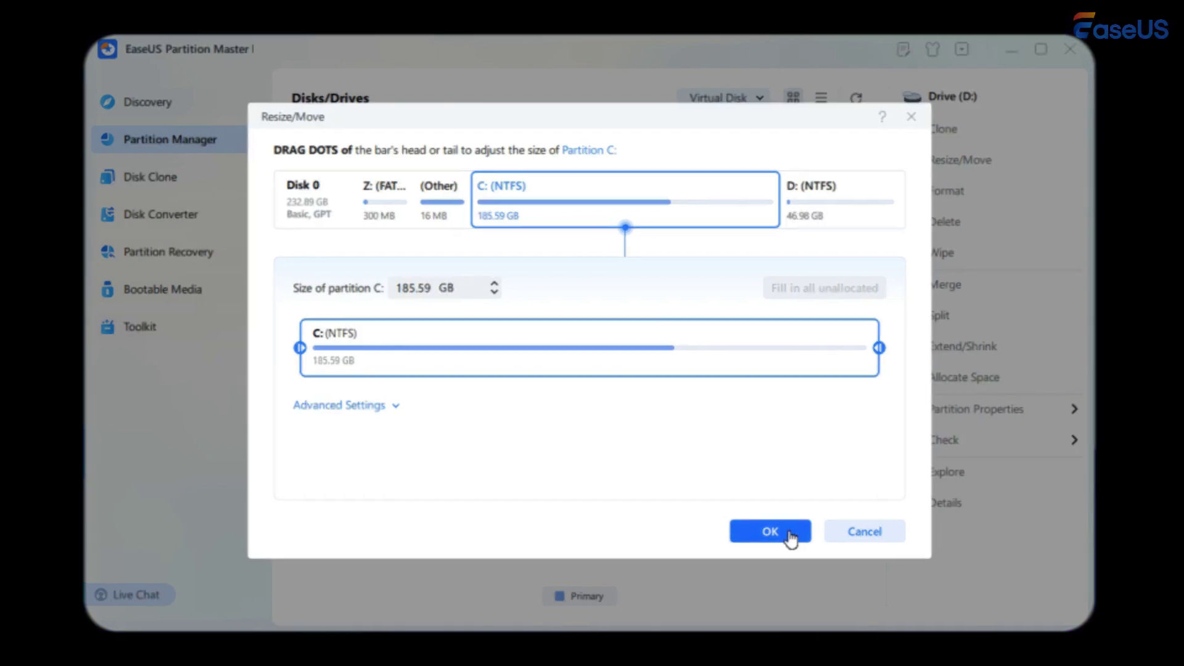
{"action": "left_click", "coordinate": [772, 531]}
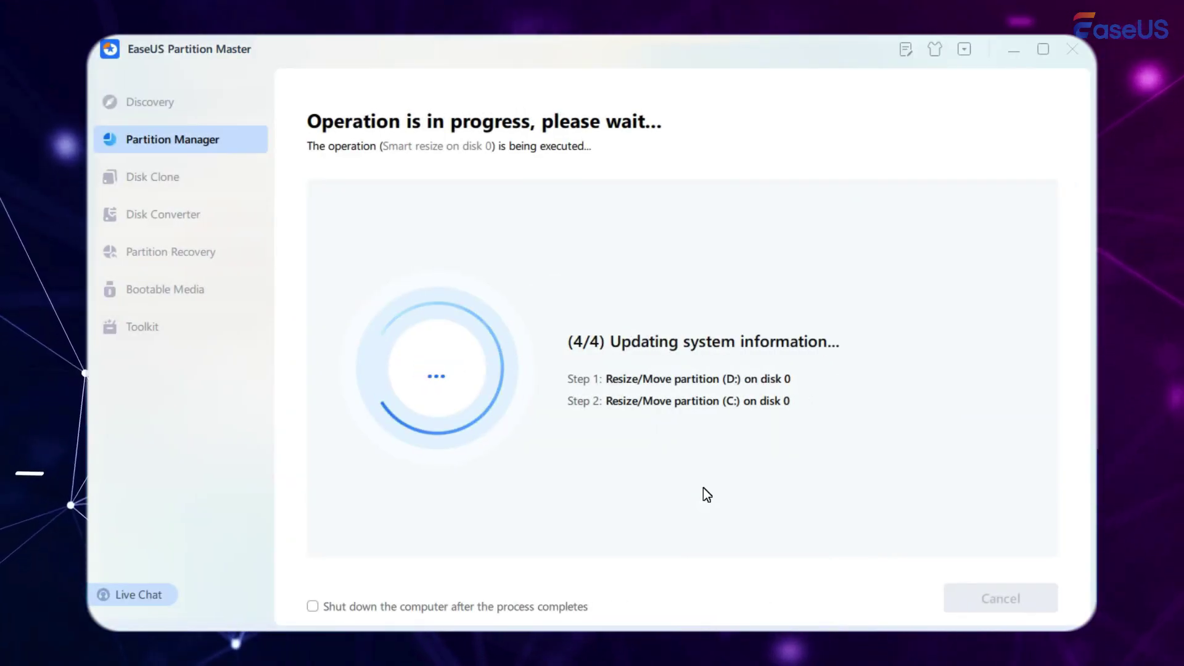